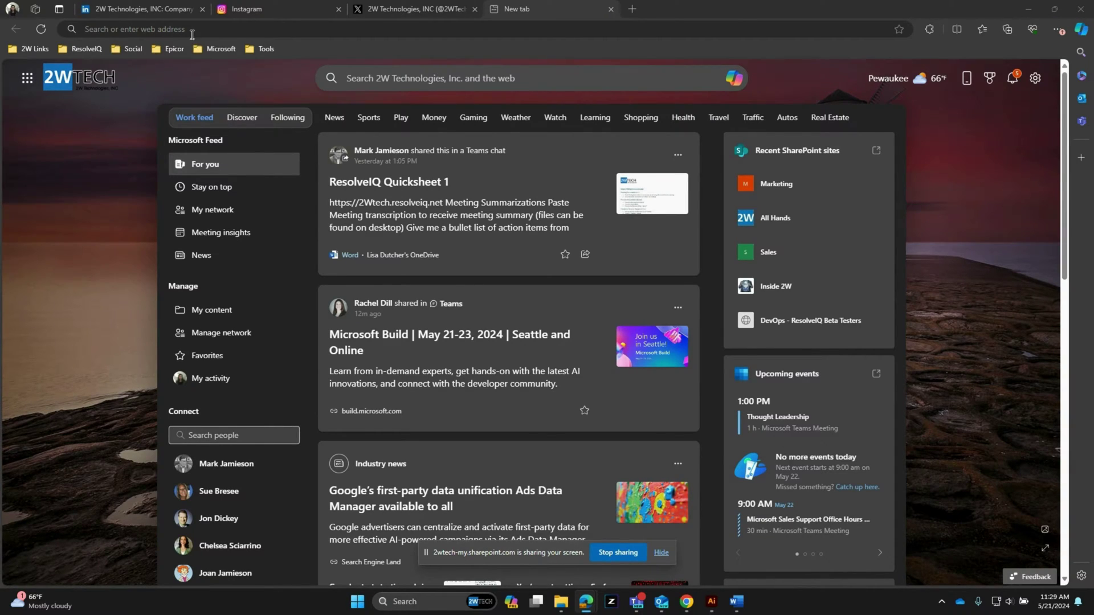
# Step: Go to stream.office.com from Edge's address bar
pyautogui.click(188, 29)
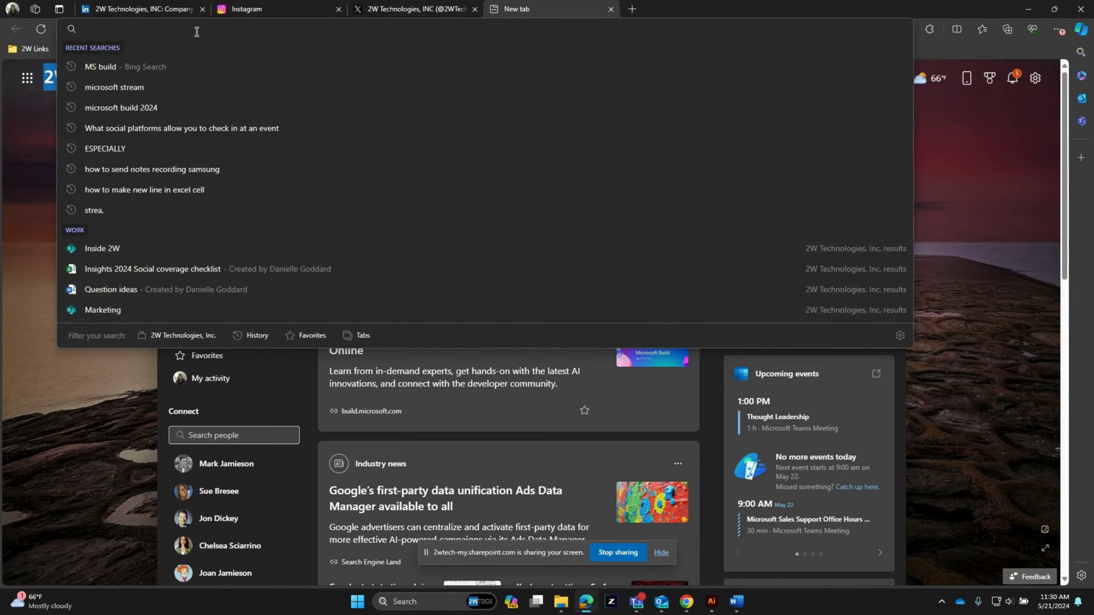
pyautogui.write('stream')
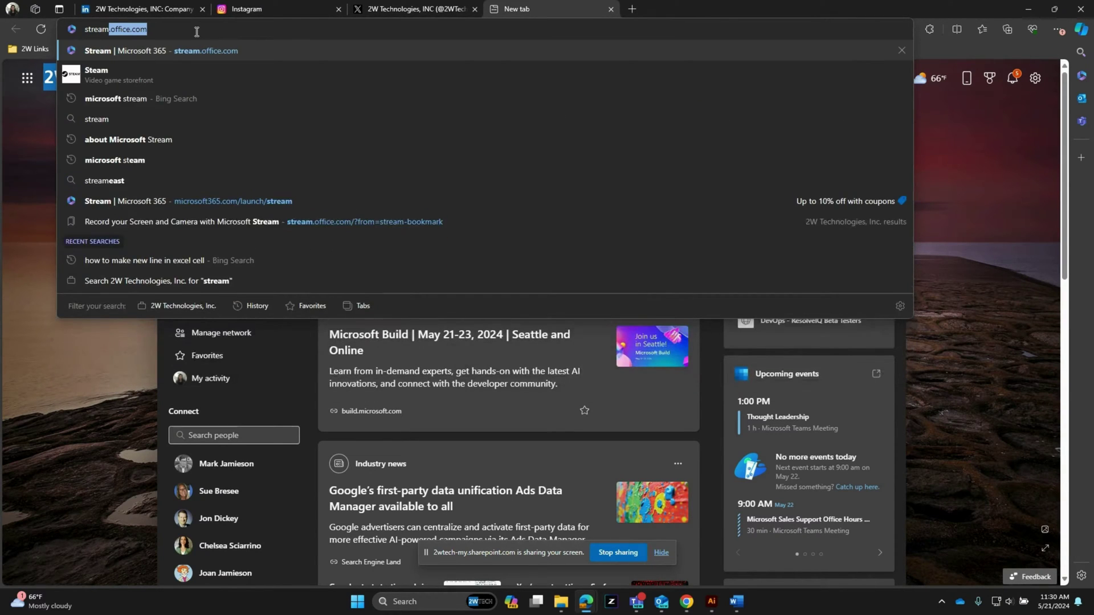
pyautogui.press('Return')
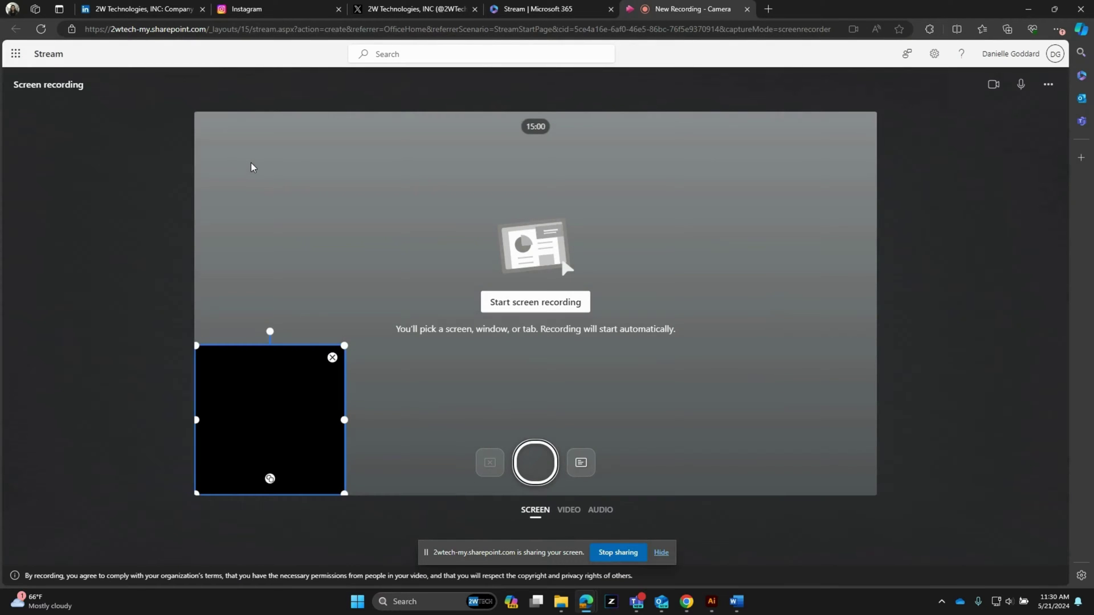
# Step: Select the C505 HD Webcam as camera and place a small webcam bubble at the right
pyautogui.click(332, 358)
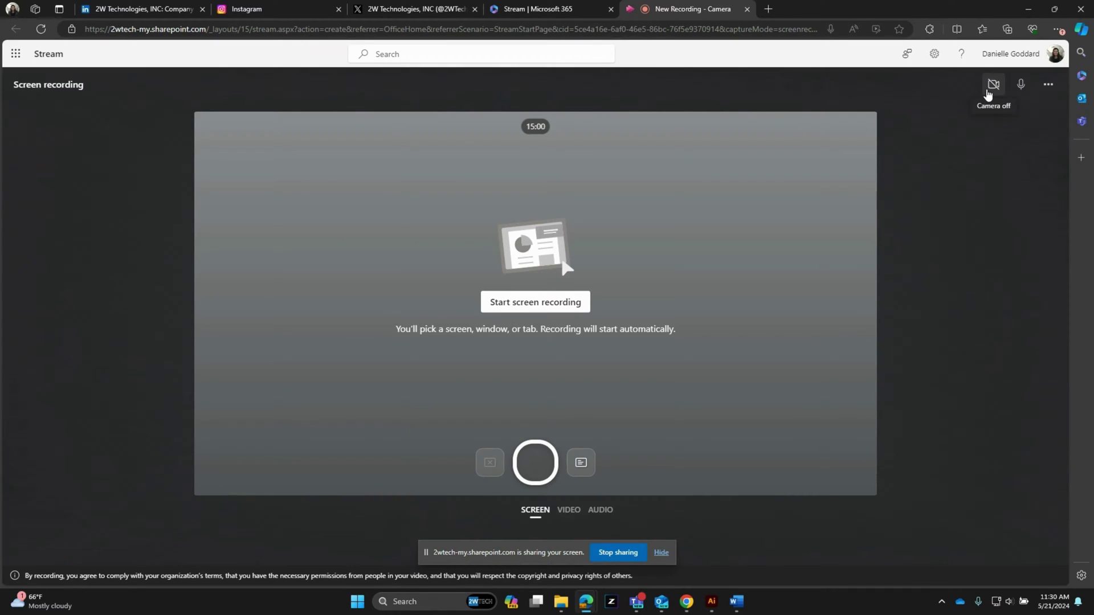
pyautogui.click(1047, 88)
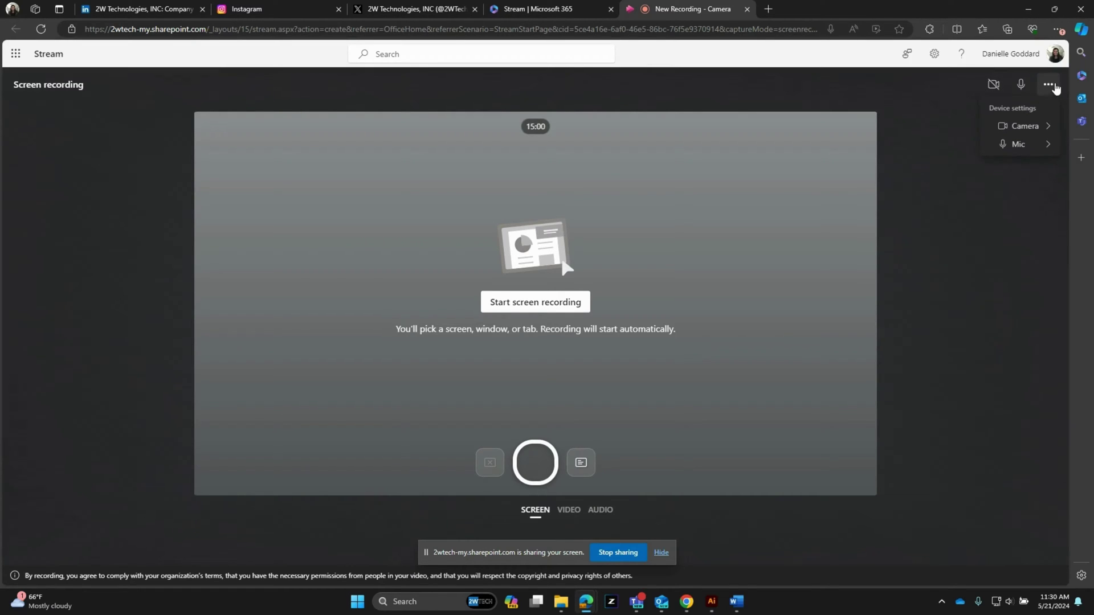
pyautogui.moveTo(1029, 130)
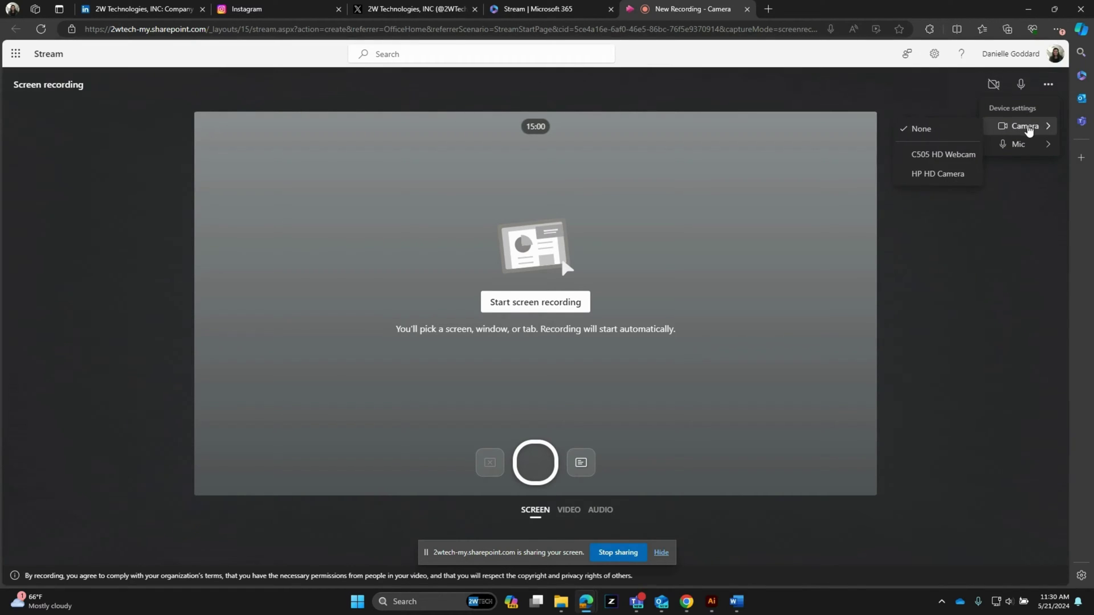
pyautogui.click(955, 164)
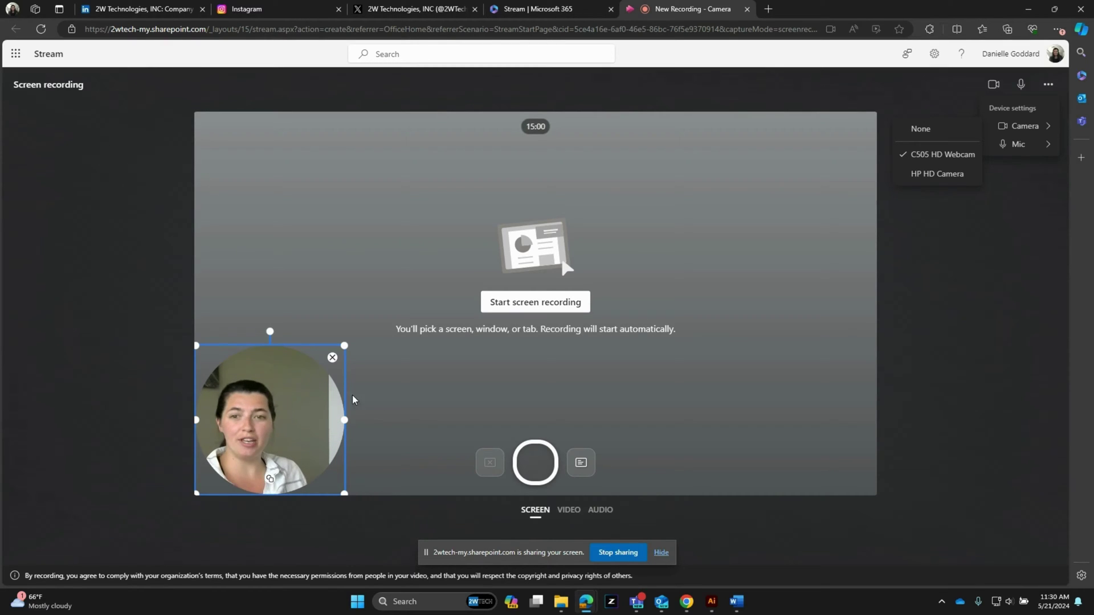
pyautogui.moveTo(344, 345); pyautogui.dragTo(285, 403)
pyautogui.moveTo(232, 444); pyautogui.dragTo(755, 402)
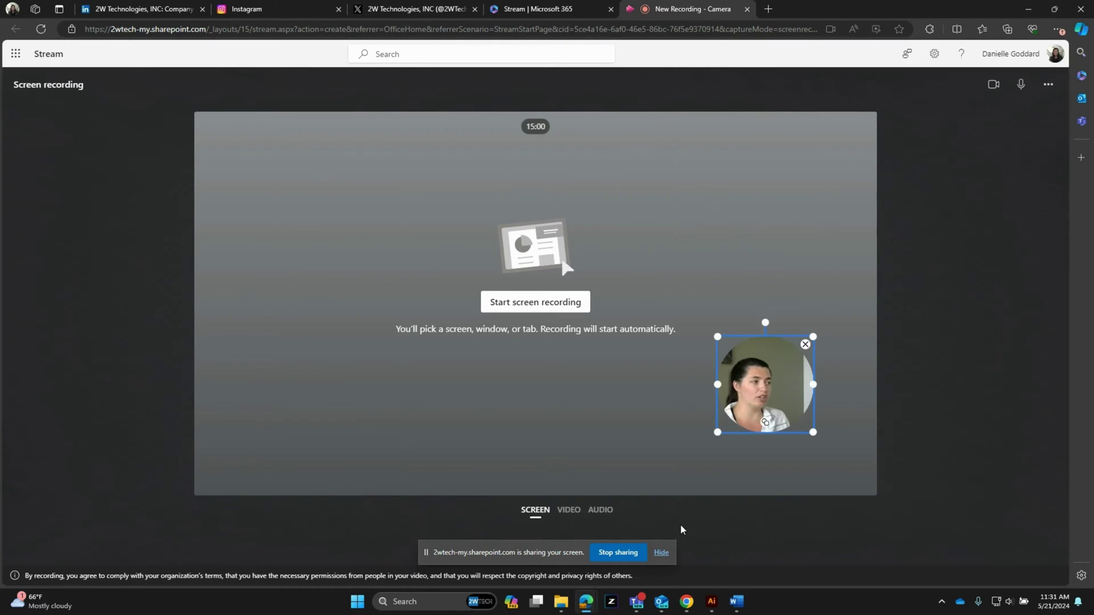
# Step: Hide the webcam bubble and set the mic to Default - Microphone (C505 HD Webcam)
pyautogui.click(804, 345)
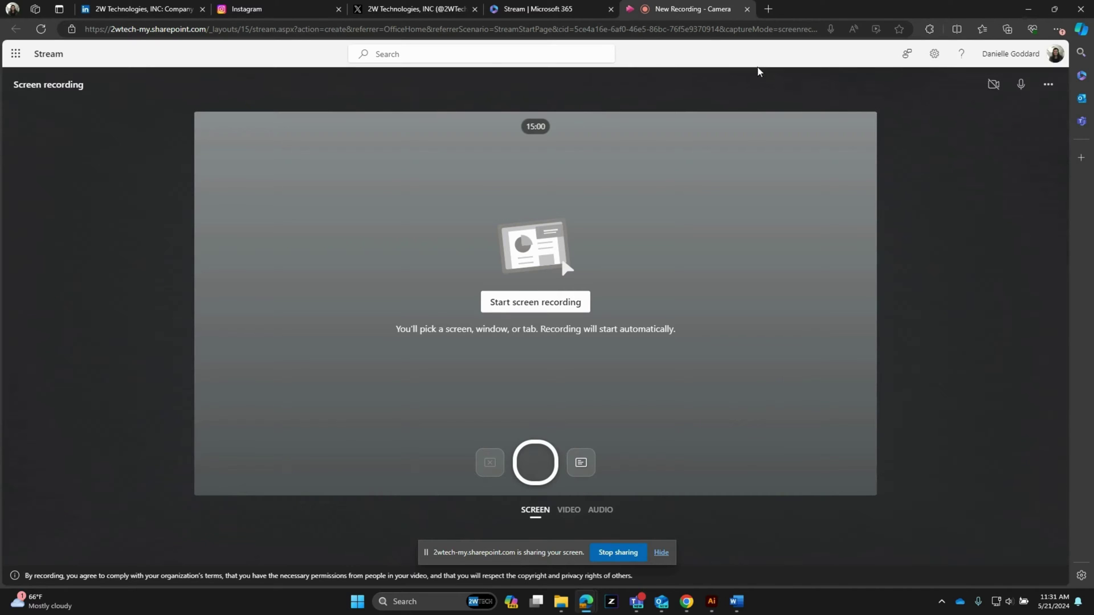
pyautogui.click(1048, 84)
pyautogui.moveTo(1024, 147)
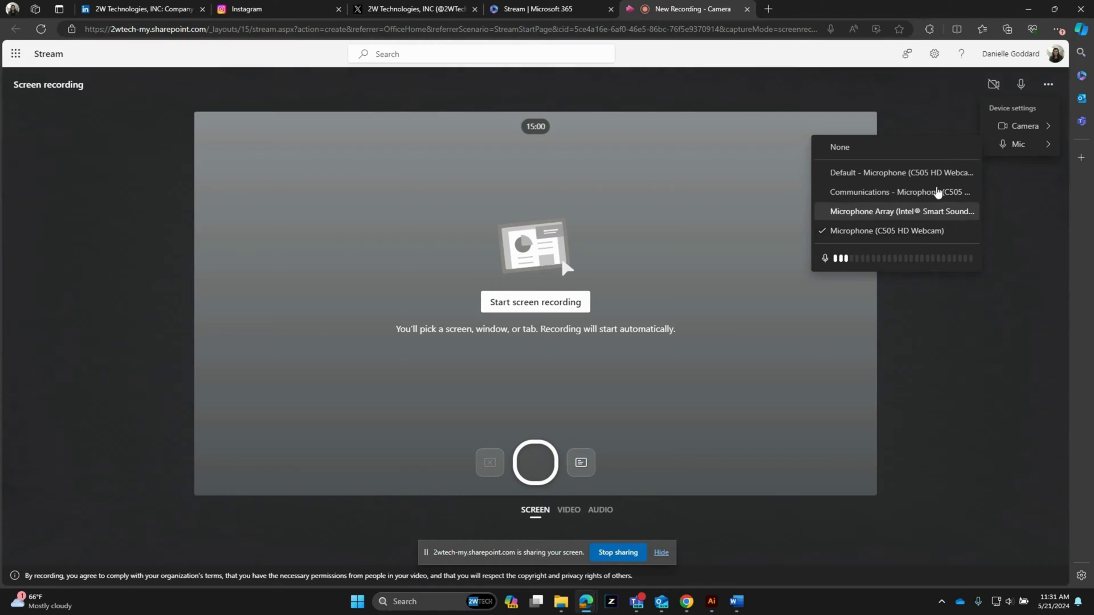
pyautogui.click(932, 166)
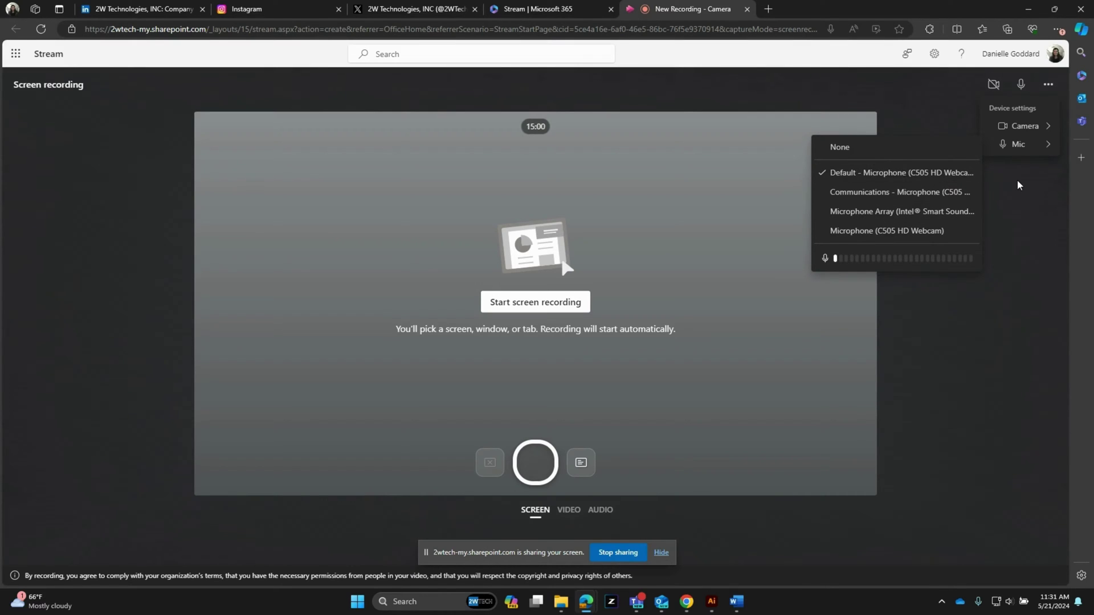
pyautogui.click(1016, 180)
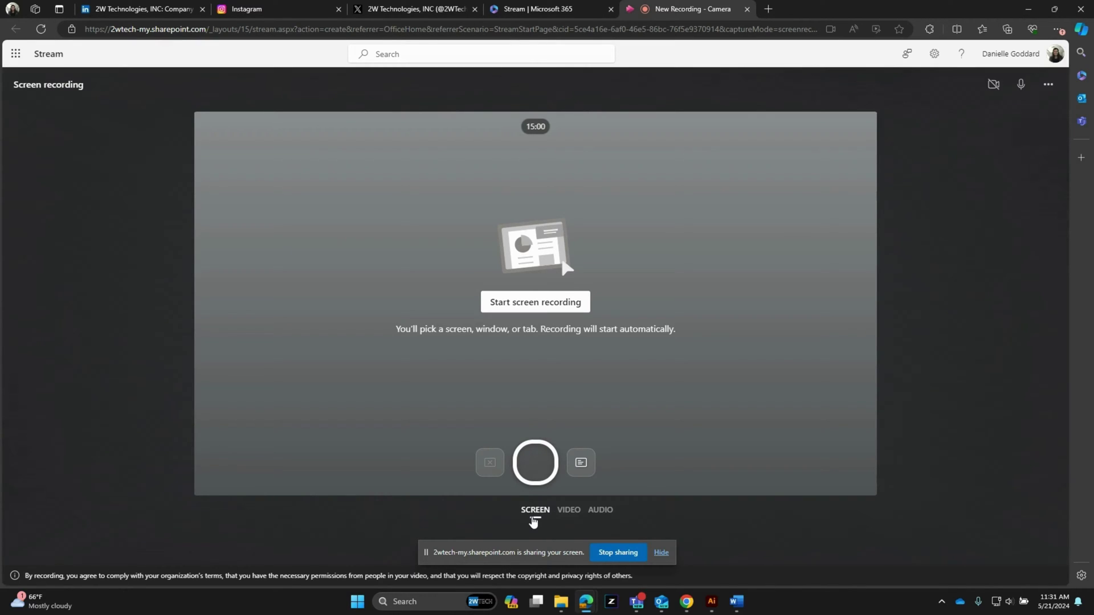
# Step: Apply the pebble beach backdrop to camera video, then return to Screen mode
pyautogui.click(572, 511)
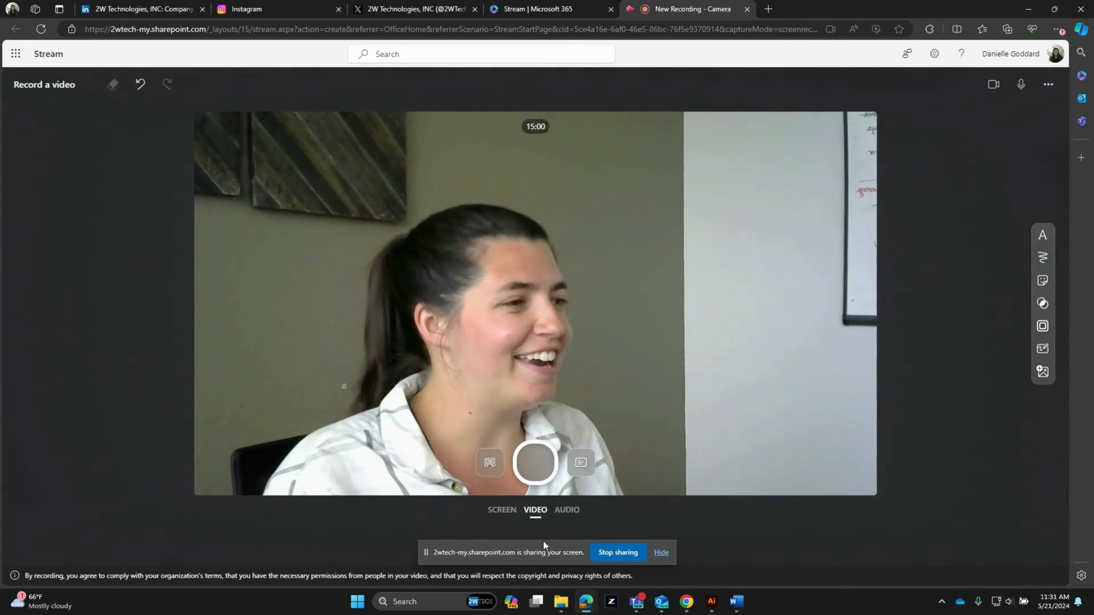
pyautogui.click(567, 510)
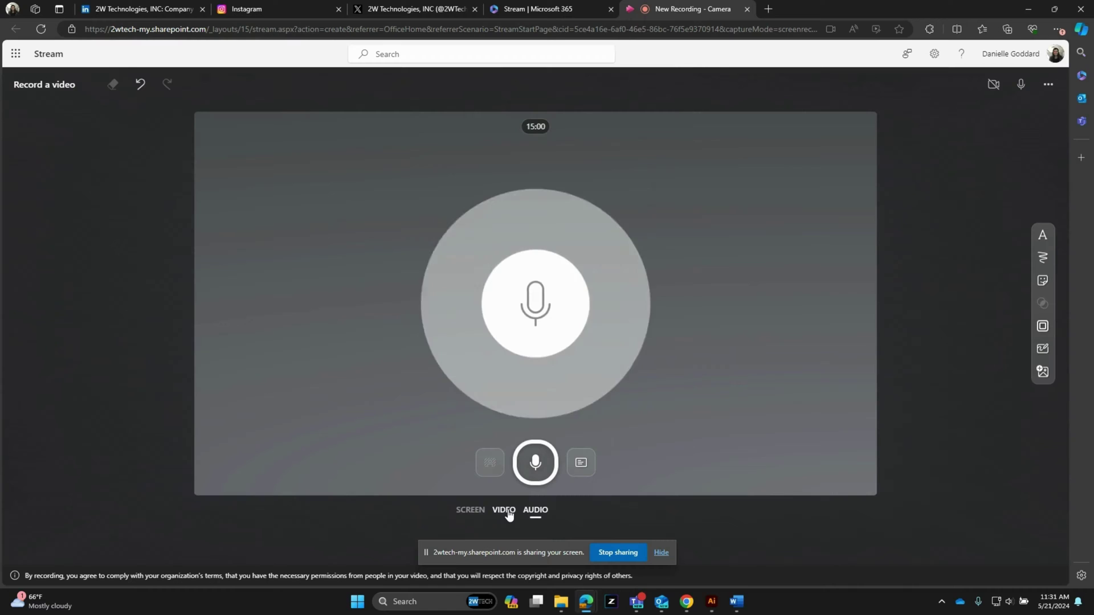
pyautogui.click(509, 511)
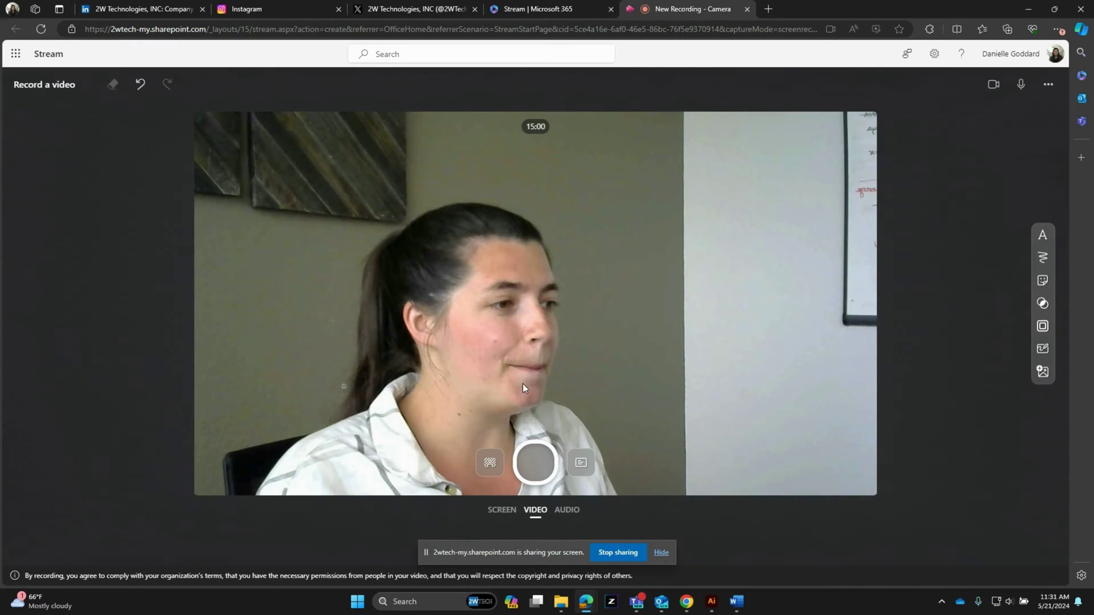
pyautogui.click(488, 466)
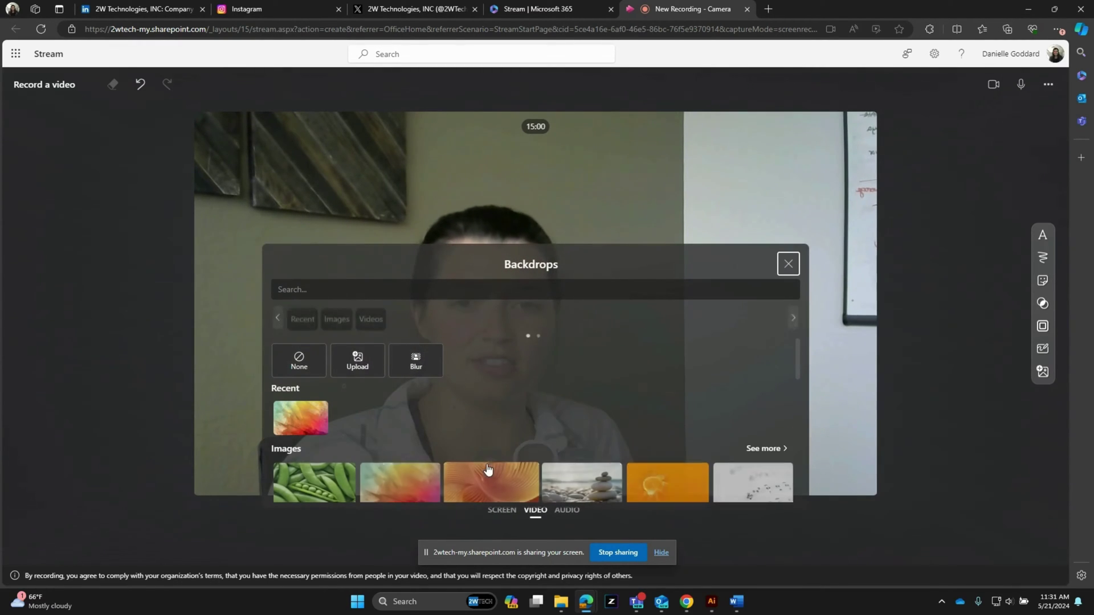
pyautogui.click(587, 479)
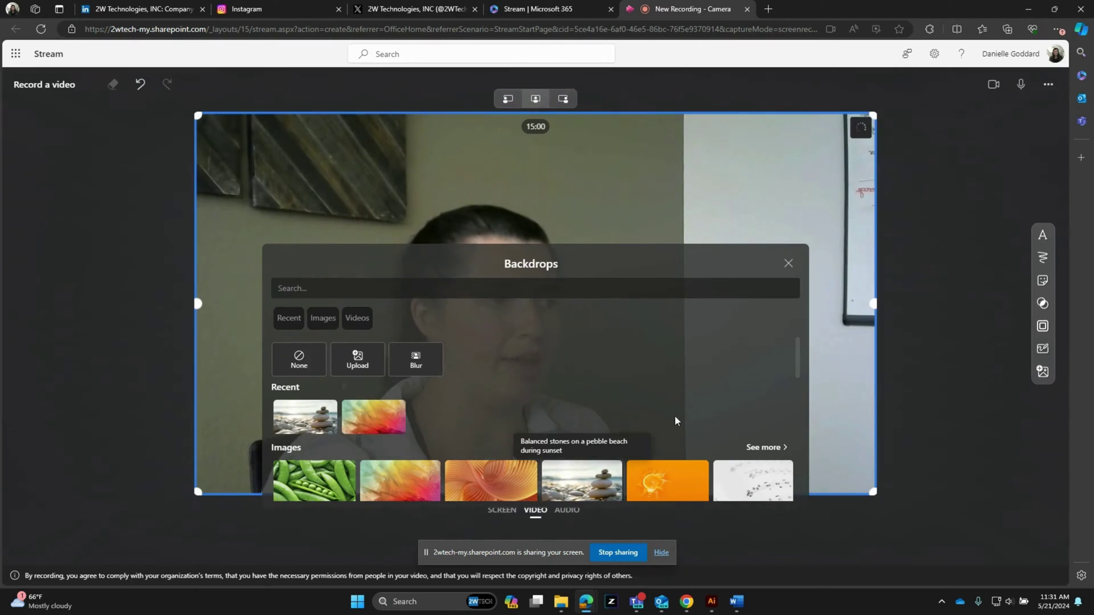
pyautogui.click(788, 263)
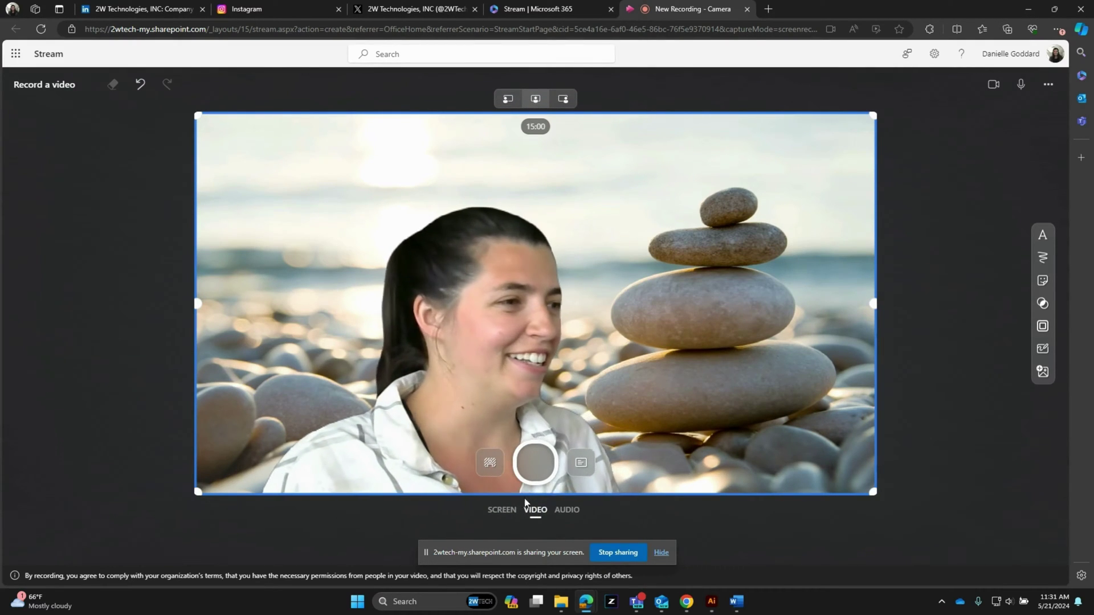
pyautogui.click(501, 510)
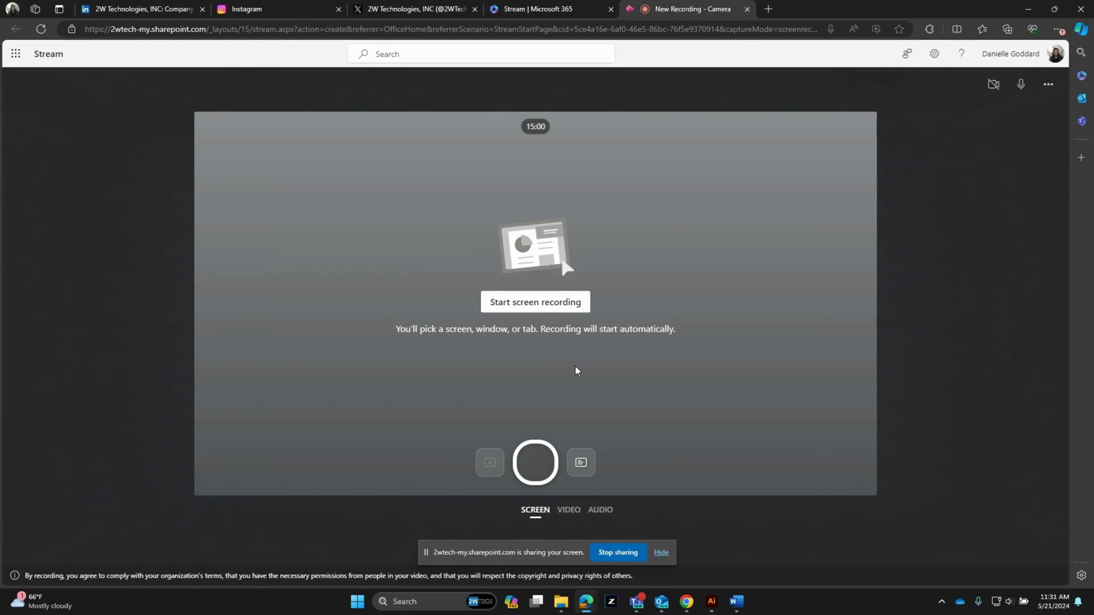
# Step: Choose the entire Screen 2 for recording, with system audio sharing turned on
pyautogui.click(560, 301)
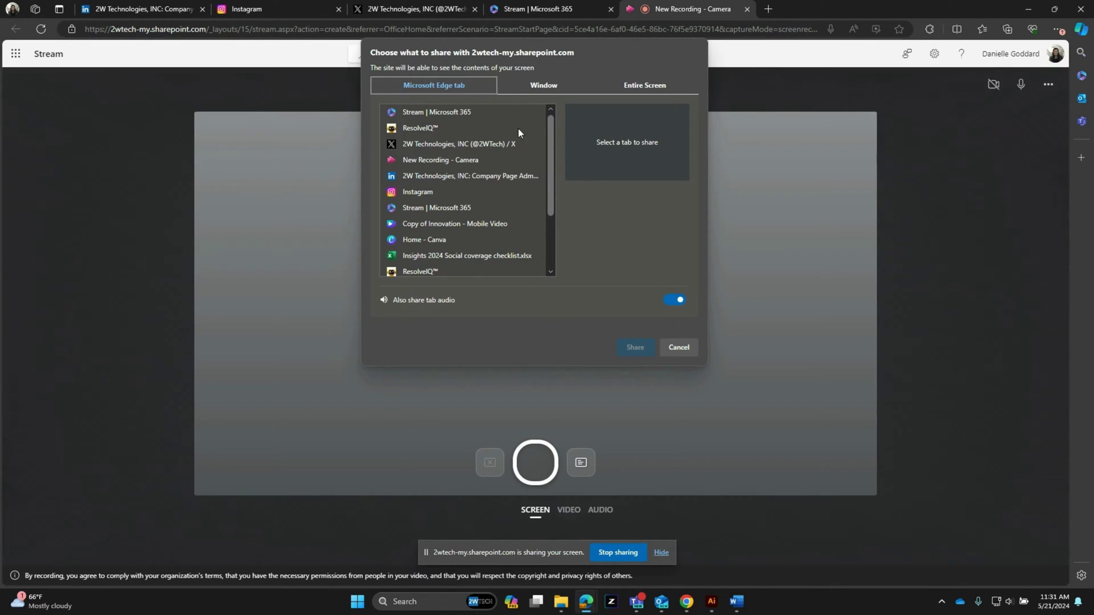
pyautogui.click(542, 85)
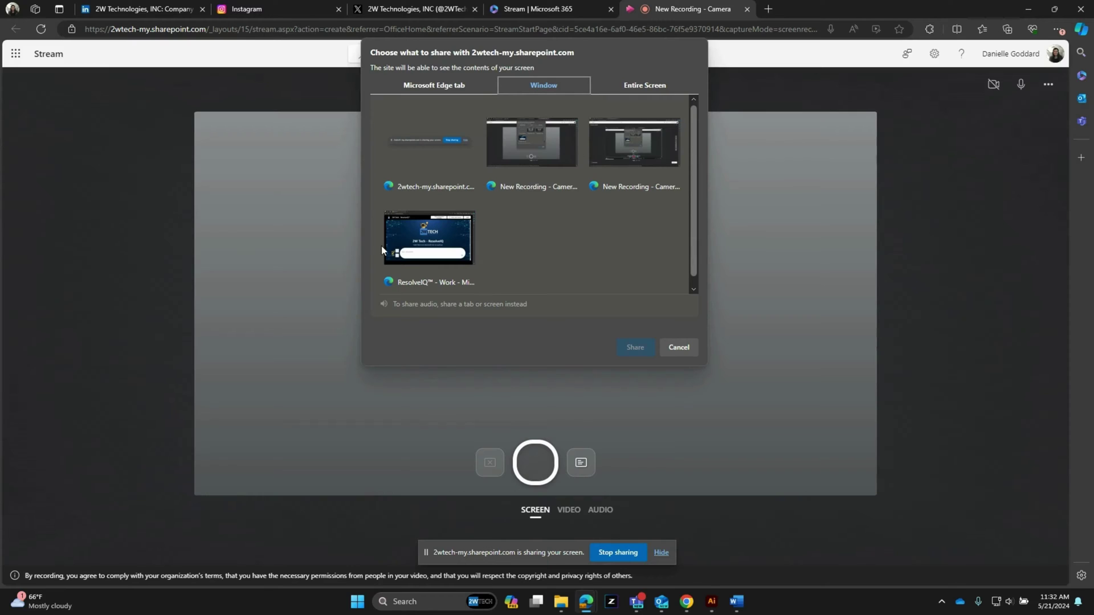
pyautogui.click(643, 85)
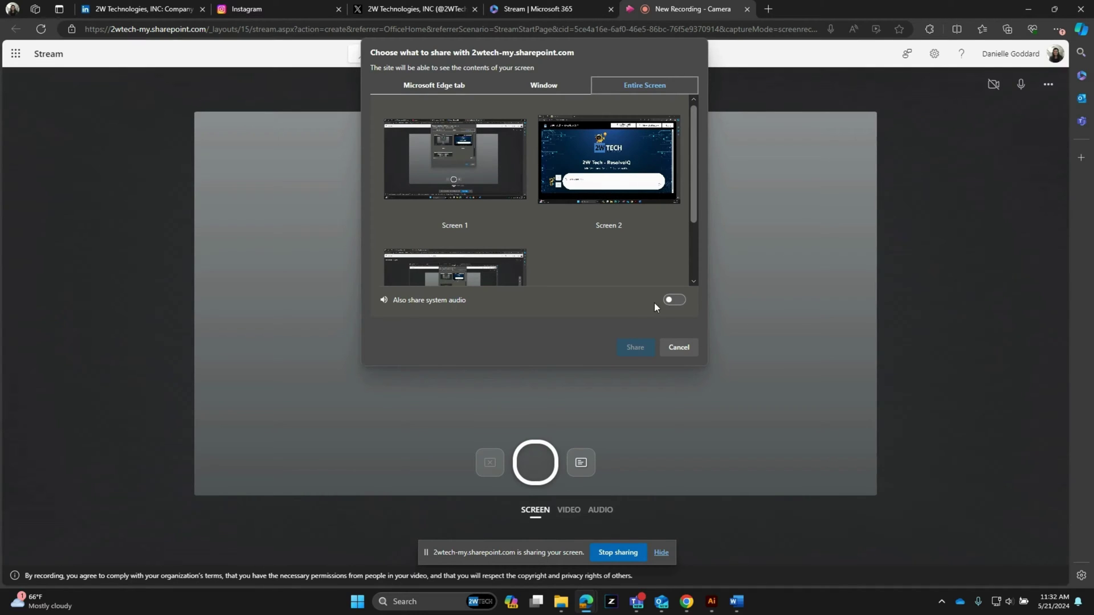
pyautogui.click(674, 301)
pyautogui.click(630, 177)
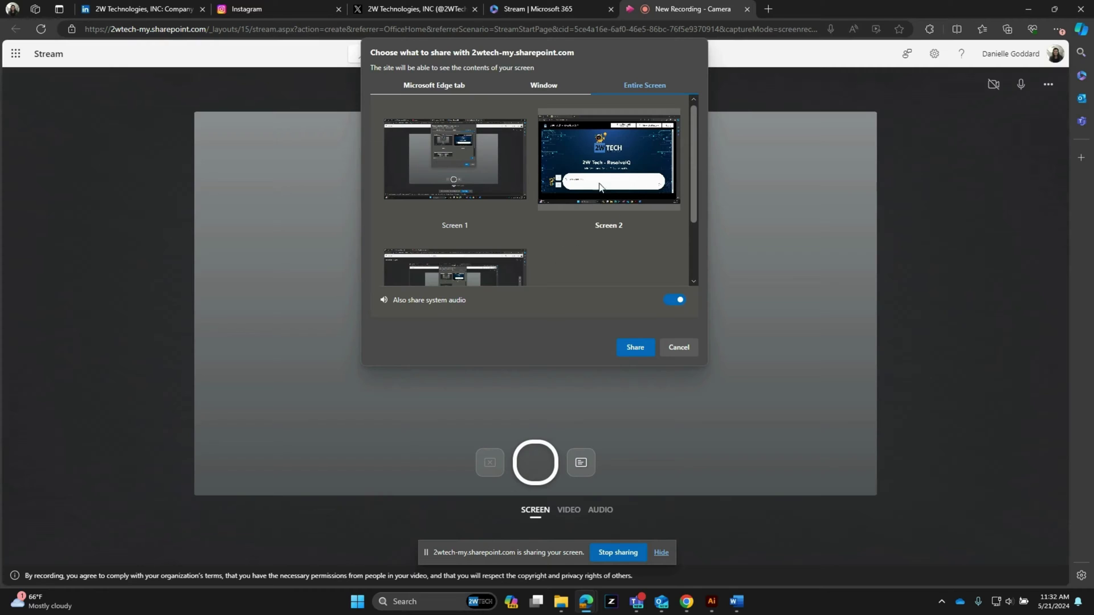
# Step: Share Screen 2 so the 3-2-1 countdown starts recording the ResolveIQ page
pyautogui.click(634, 347)
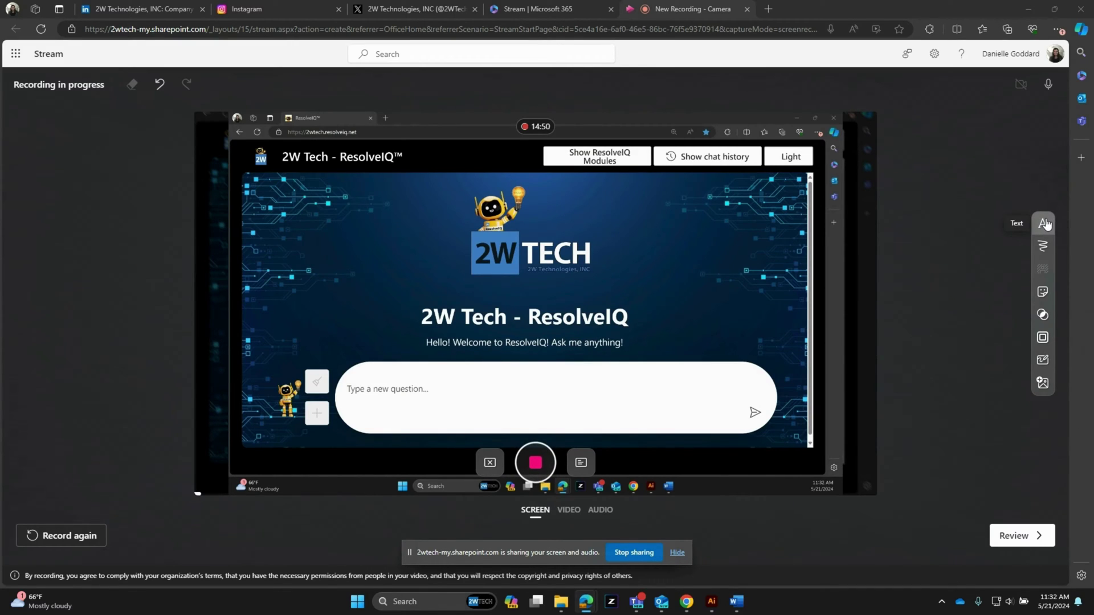
# Step: Draw a green circle around the robot mascot on the recorded screen
pyautogui.click(1043, 252)
pyautogui.moveTo(511, 454)
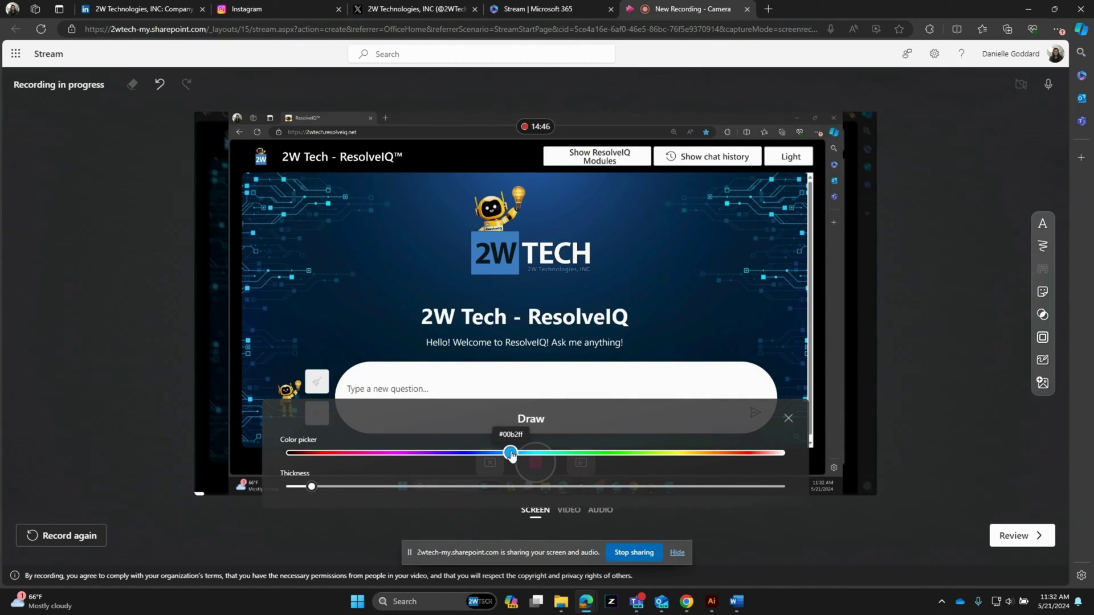
pyautogui.moveTo(510, 454); pyautogui.dragTo(576, 454)
pyautogui.moveTo(533, 201)
pyautogui.mouseDown()
pyautogui.moveTo(514, 175)
pyautogui.moveTo(554, 256)
pyautogui.moveTo(527, 174)
pyautogui.mouseUp()
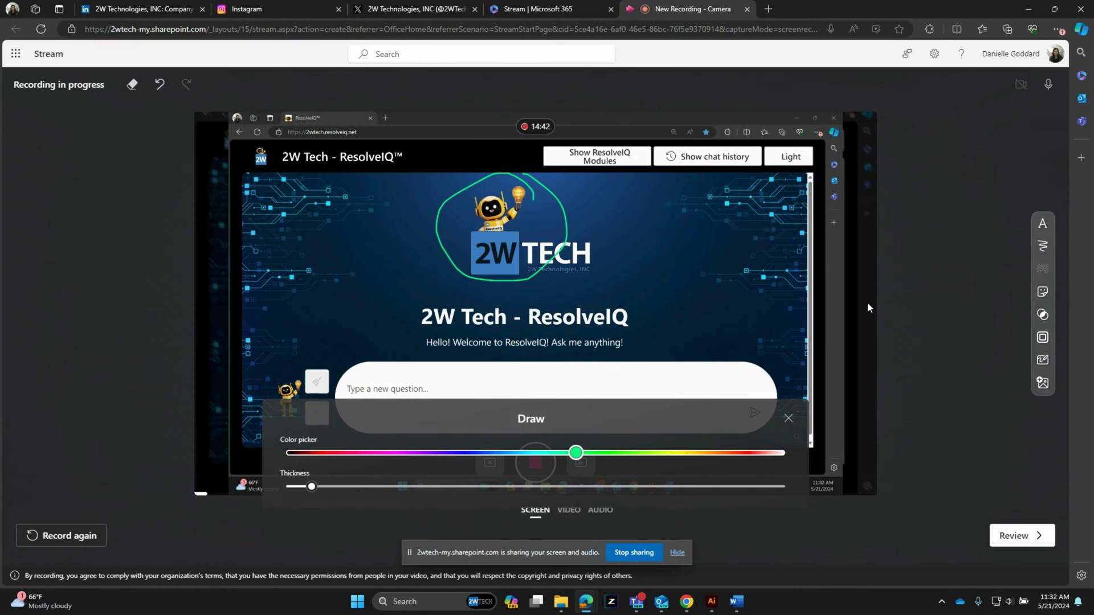
# Step: With a thicker magenta pen, circle '2W' in the page title
pyautogui.moveTo(312, 487); pyautogui.dragTo(514, 486)
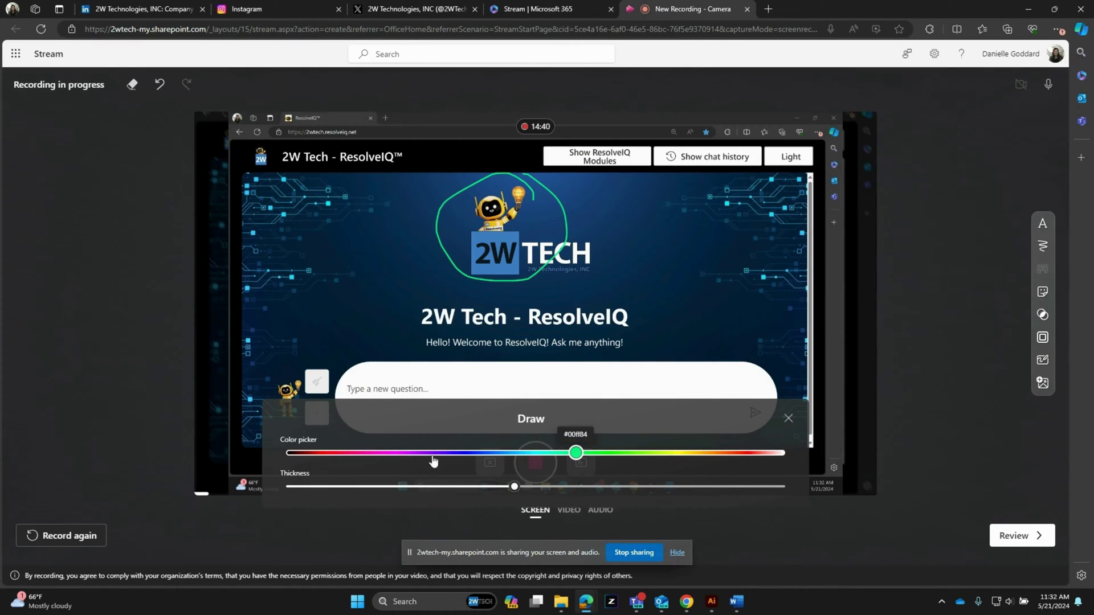
pyautogui.click(346, 453)
pyautogui.moveTo(398, 317); pyautogui.dragTo(417, 293)
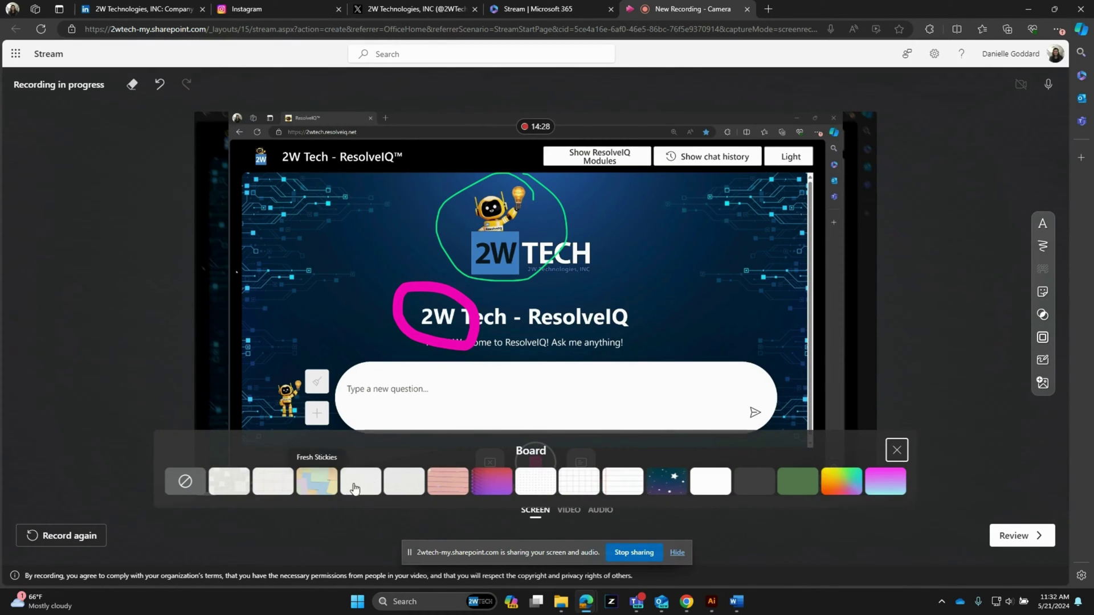
# Step: Add a white board beside the screen, narrow the split, then remove the board
pyautogui.click(716, 487)
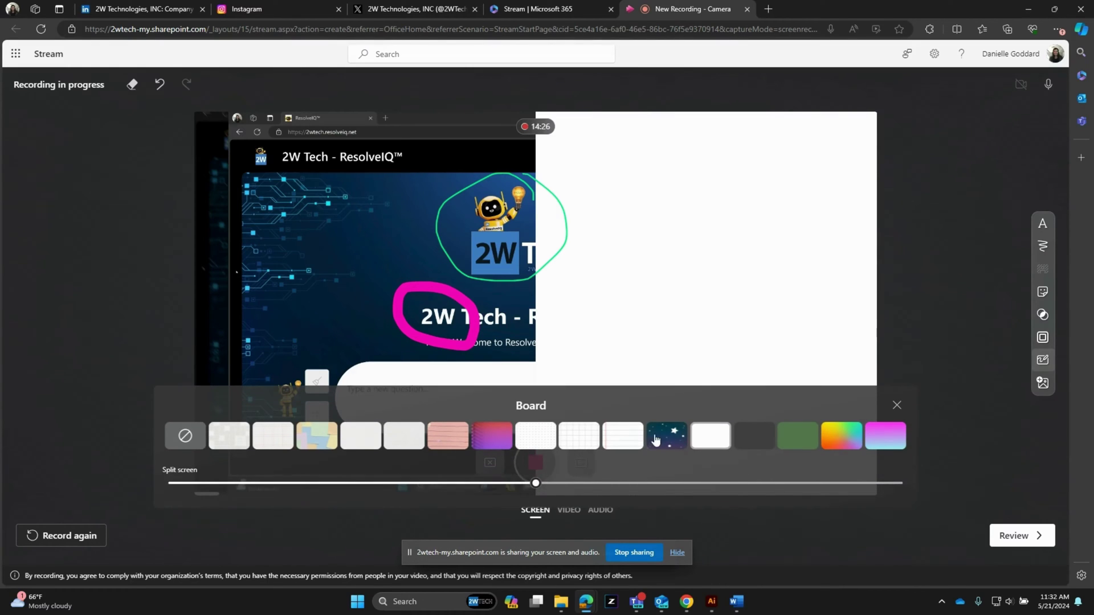
pyautogui.moveTo(536, 484); pyautogui.dragTo(157, 482)
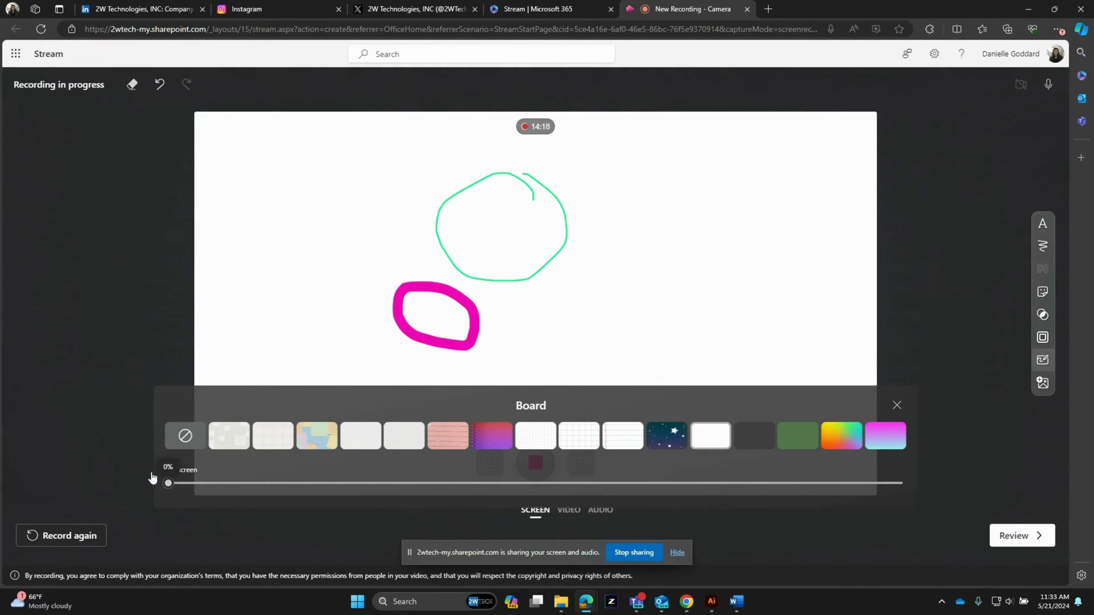
pyautogui.click(184, 436)
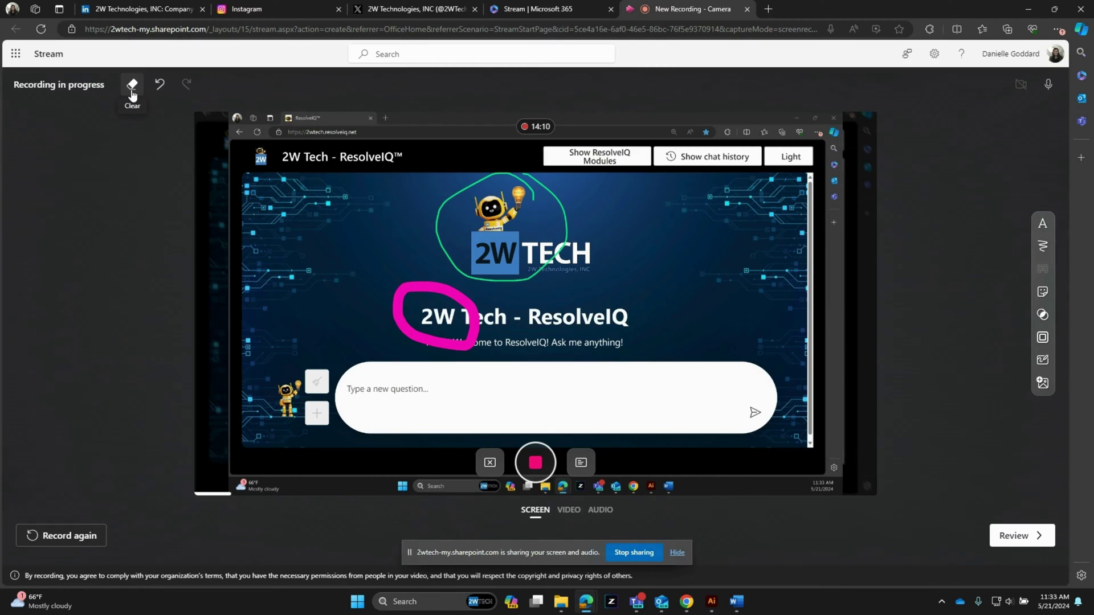
# Step: Undo the magenta circle, clear the green one, and briefly open the teleprompter
pyautogui.click(159, 90)
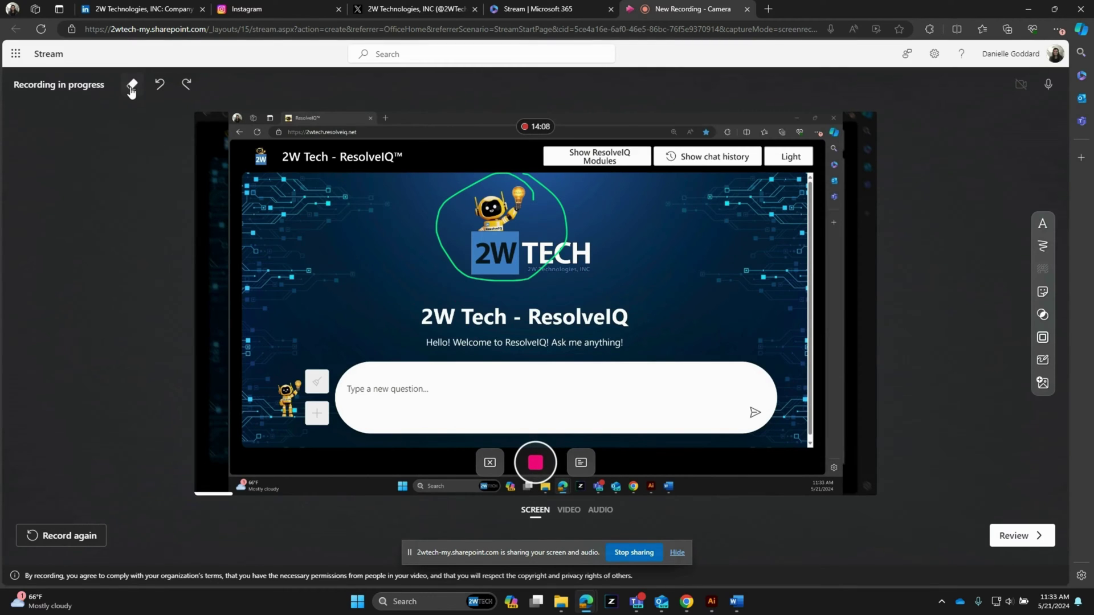
pyautogui.click(132, 85)
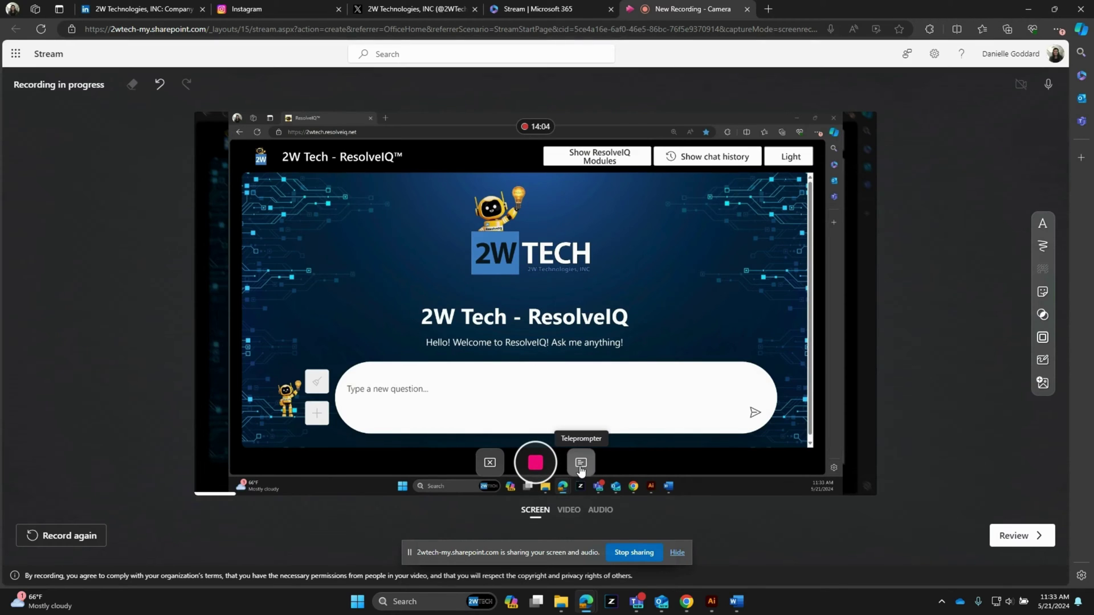
pyautogui.click(580, 464)
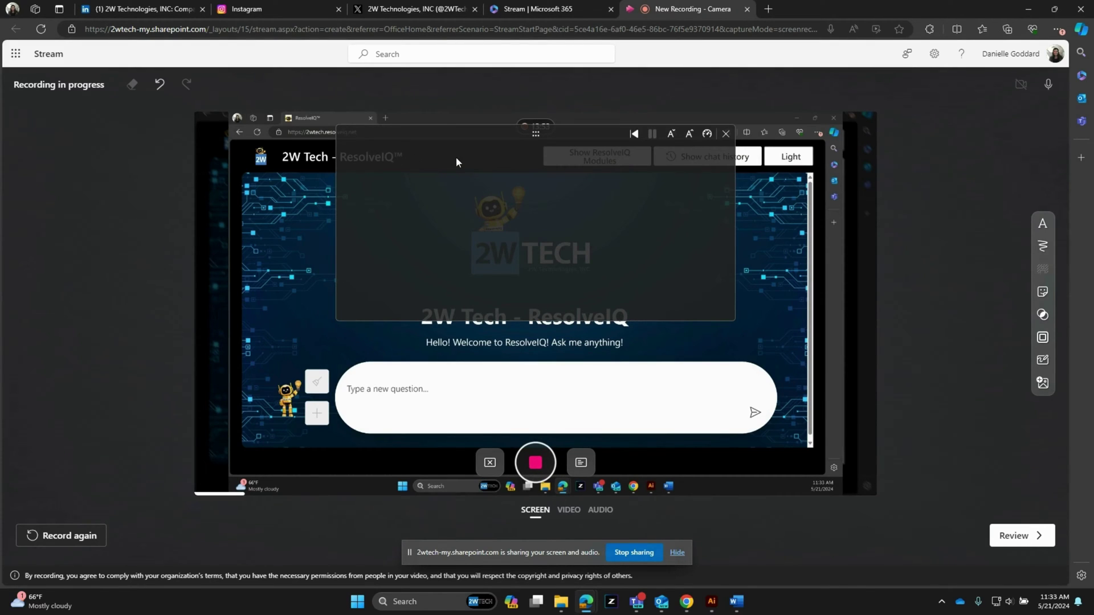
pyautogui.click(727, 137)
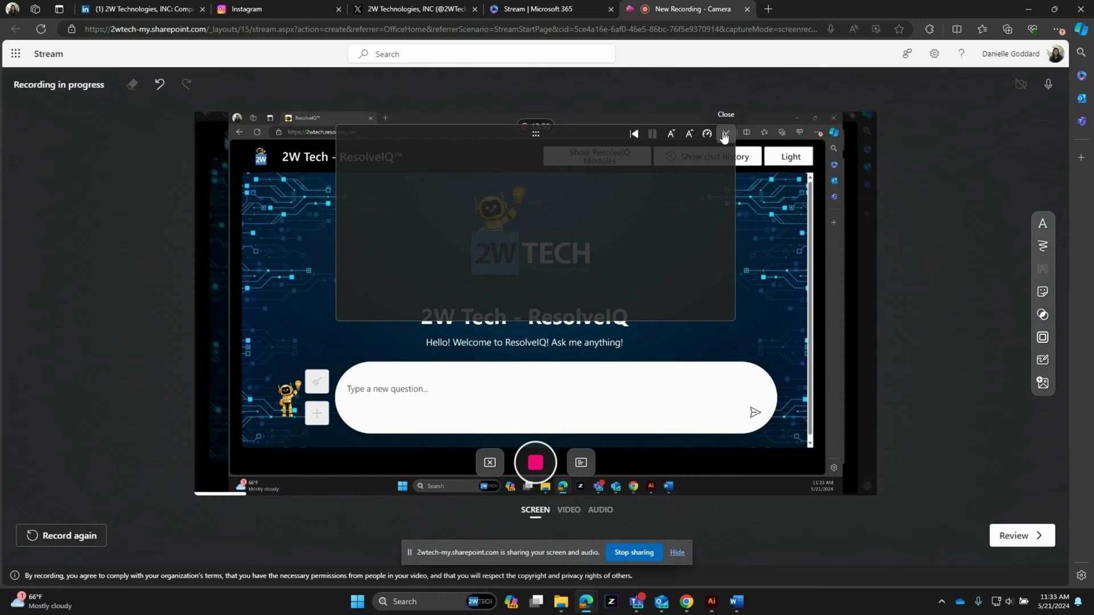
# Step: Pause the recording and paste the Instagram reel link as the teleprompter script
pyautogui.click(534, 465)
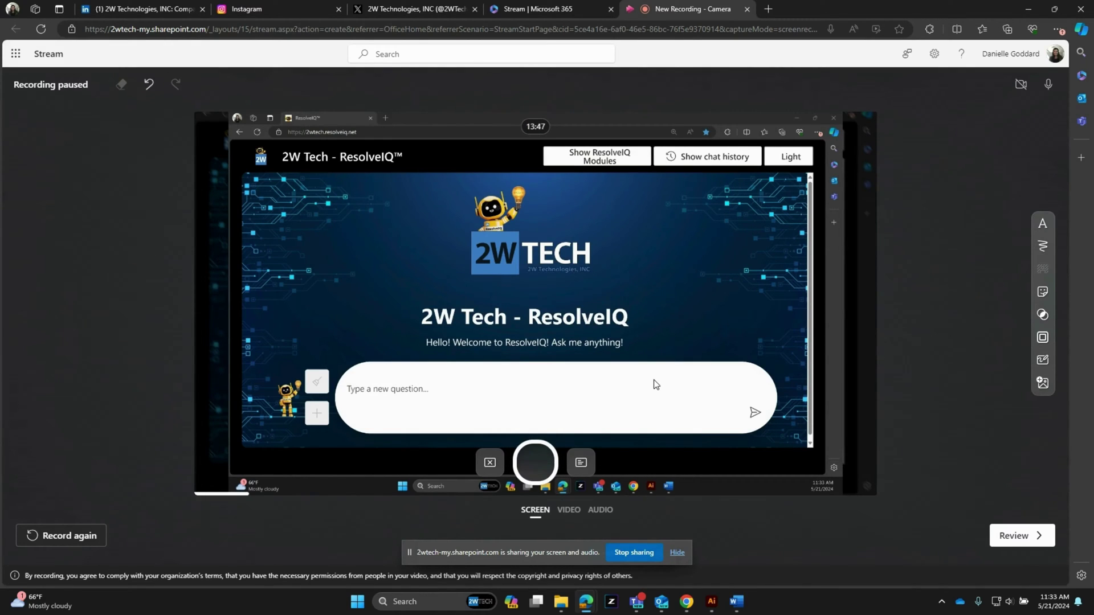
pyautogui.click(580, 462)
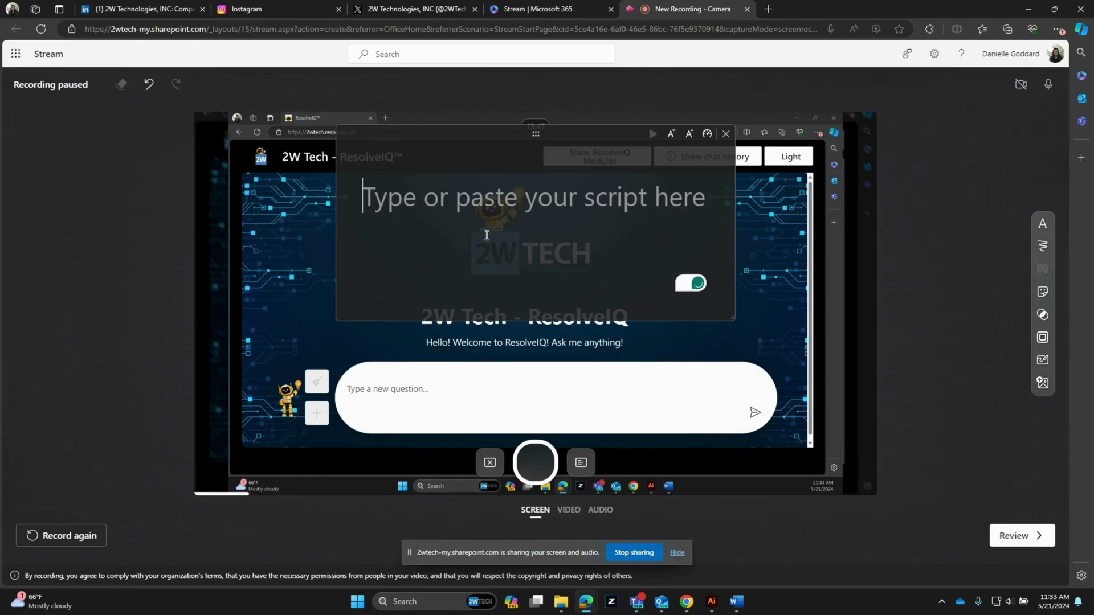
pyautogui.write('https://www.instagram.com/reel/C4qJZpnxVhq/?utm_source=ig_web_copy_link')
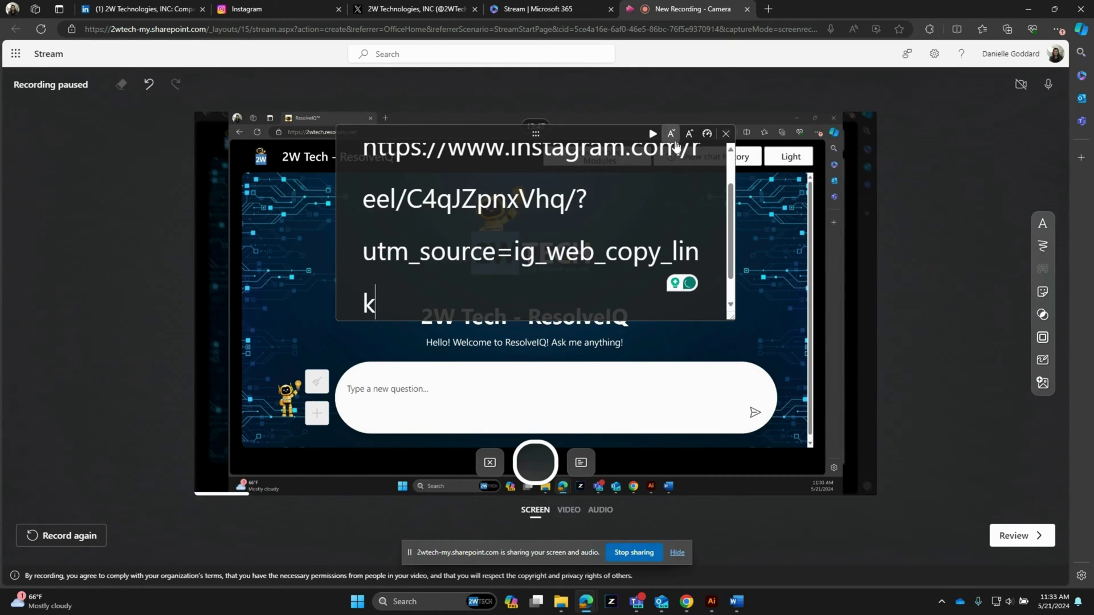
# Step: Make the teleprompter text smaller and raise its scroll speed to 229
pyautogui.click(671, 137)
pyautogui.click(671, 135)
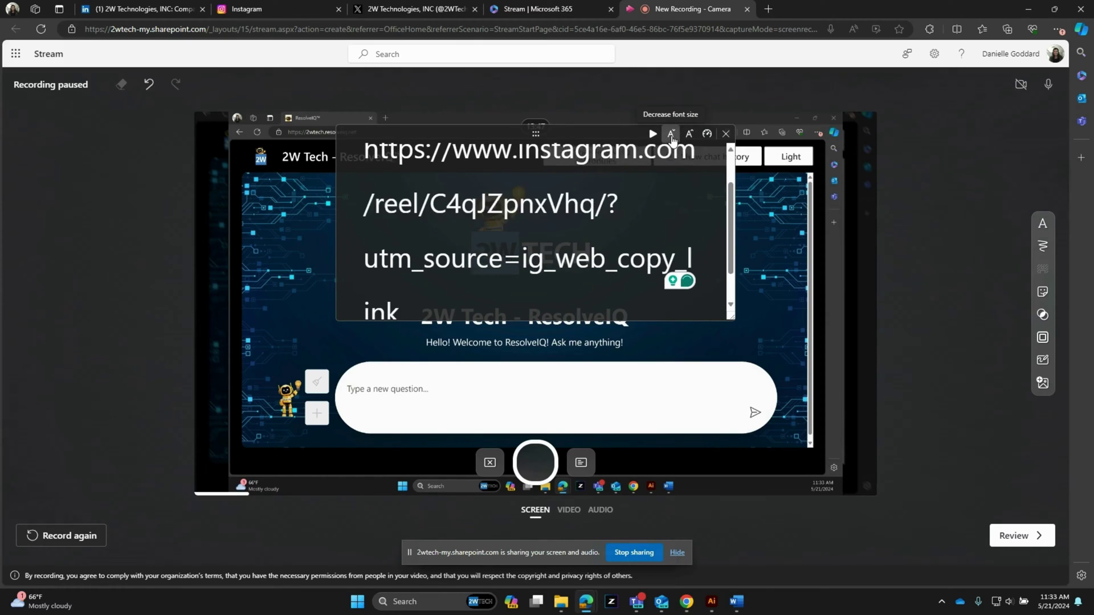
pyautogui.click(671, 136)
pyautogui.click(705, 136)
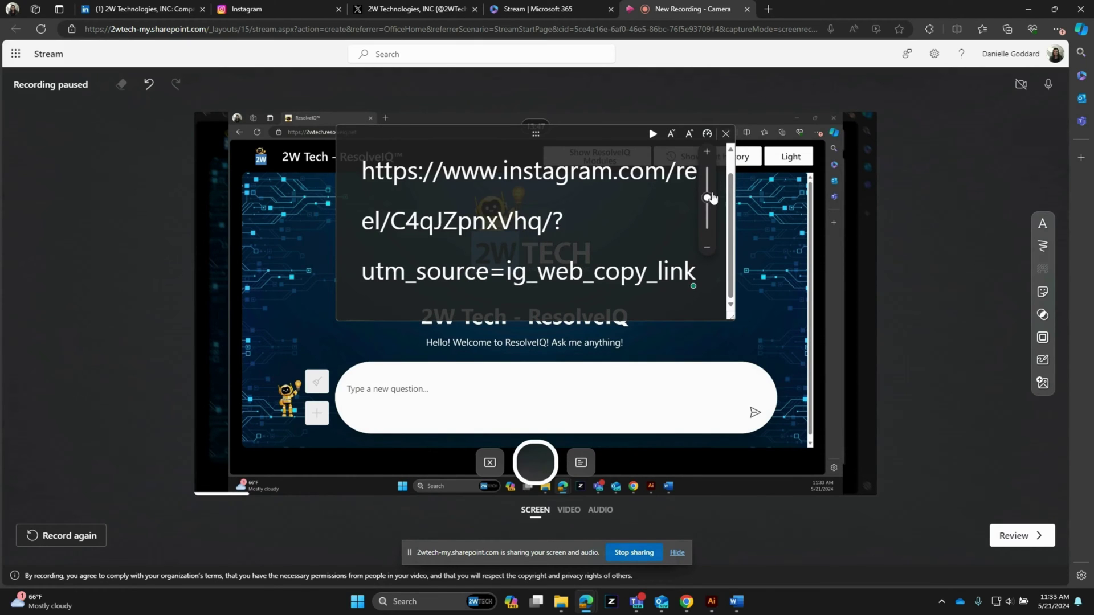
pyautogui.moveTo(708, 198)
pyautogui.mouseDown()
pyautogui.moveTo(708, 183)
pyautogui.moveTo(709, 202)
pyautogui.mouseUp()
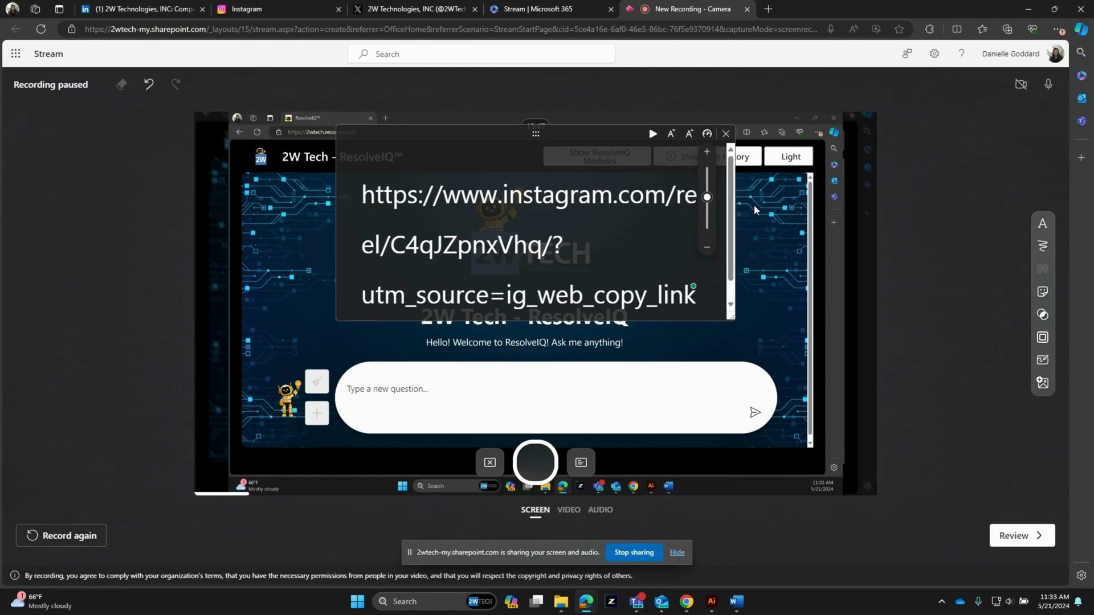
pyautogui.click(725, 134)
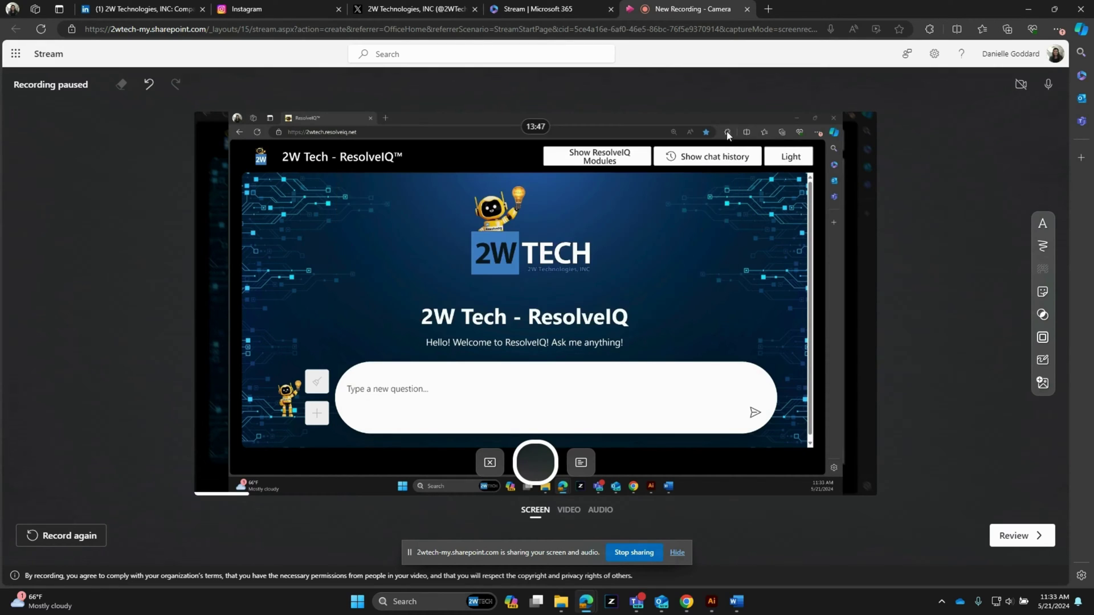
# Step: Resume recording briefly, close the teleprompter, pause again, and move on to clip review
pyautogui.click(538, 466)
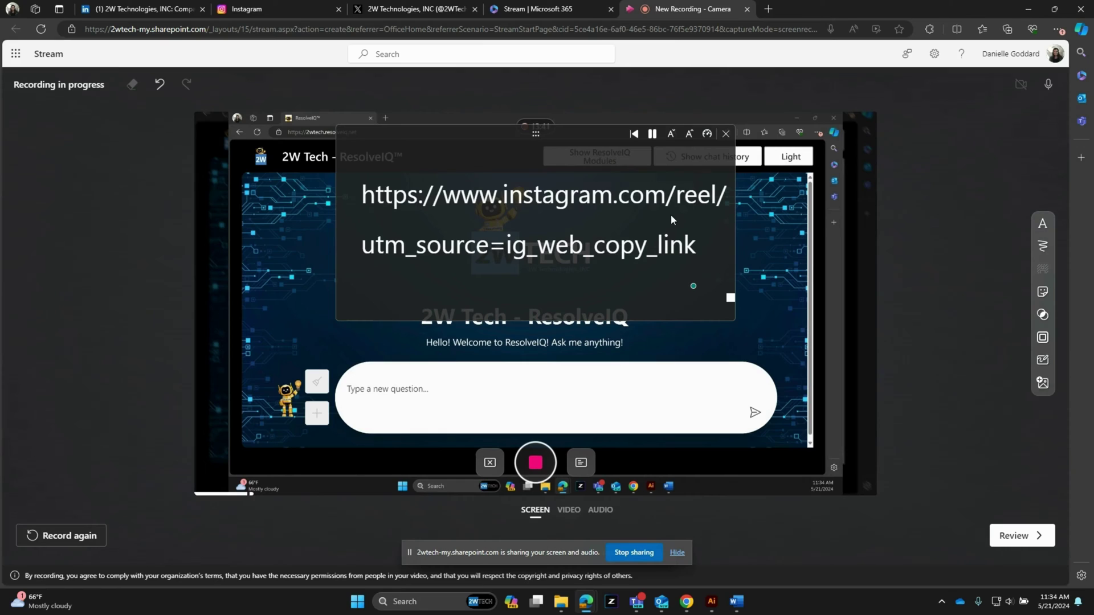
pyautogui.click(728, 134)
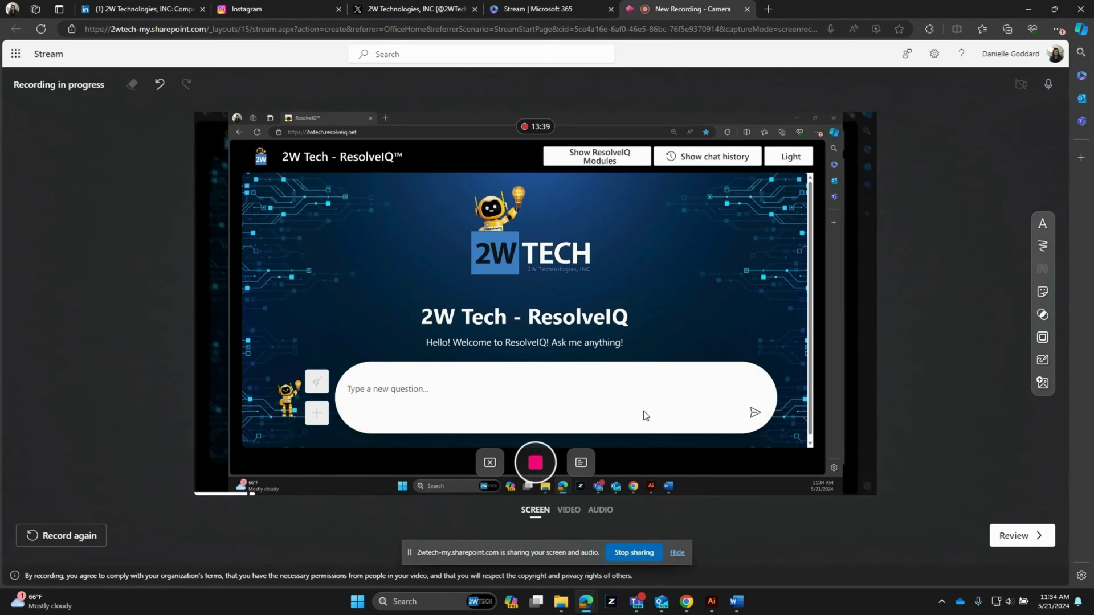
pyautogui.click(539, 470)
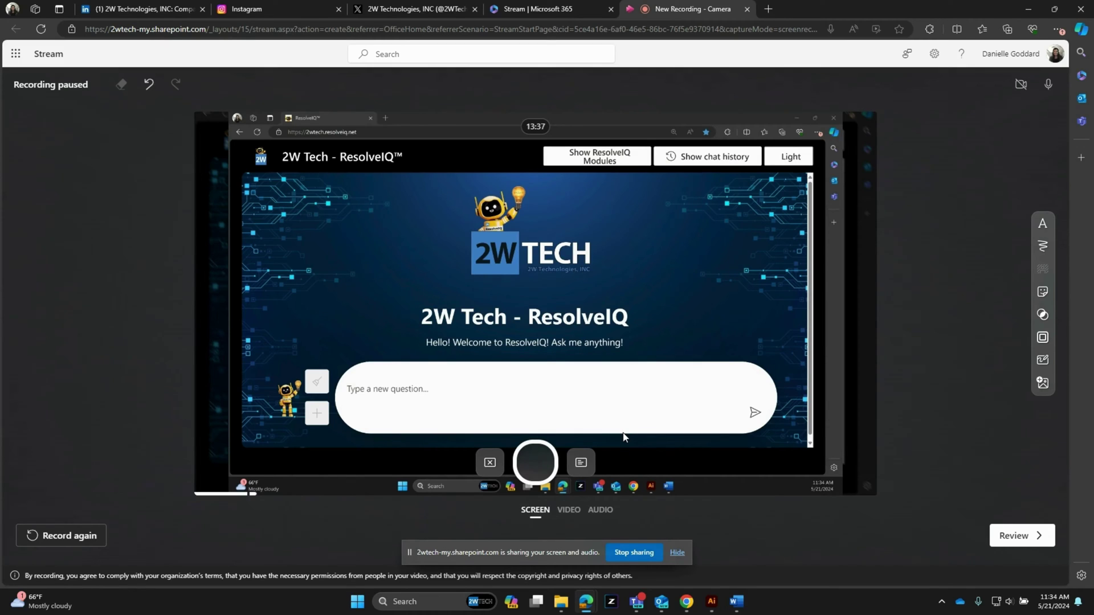
pyautogui.click(1035, 534)
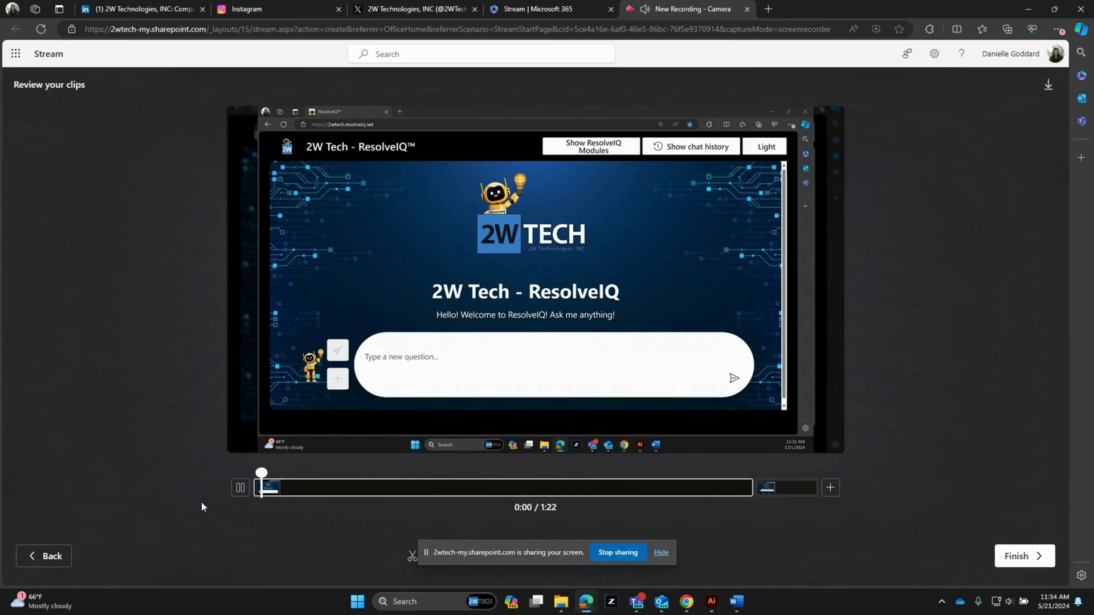
# Step: Pause the 1:22 ResolveIQ clip preview near its start on the Review your clips page
pyautogui.click(240, 488)
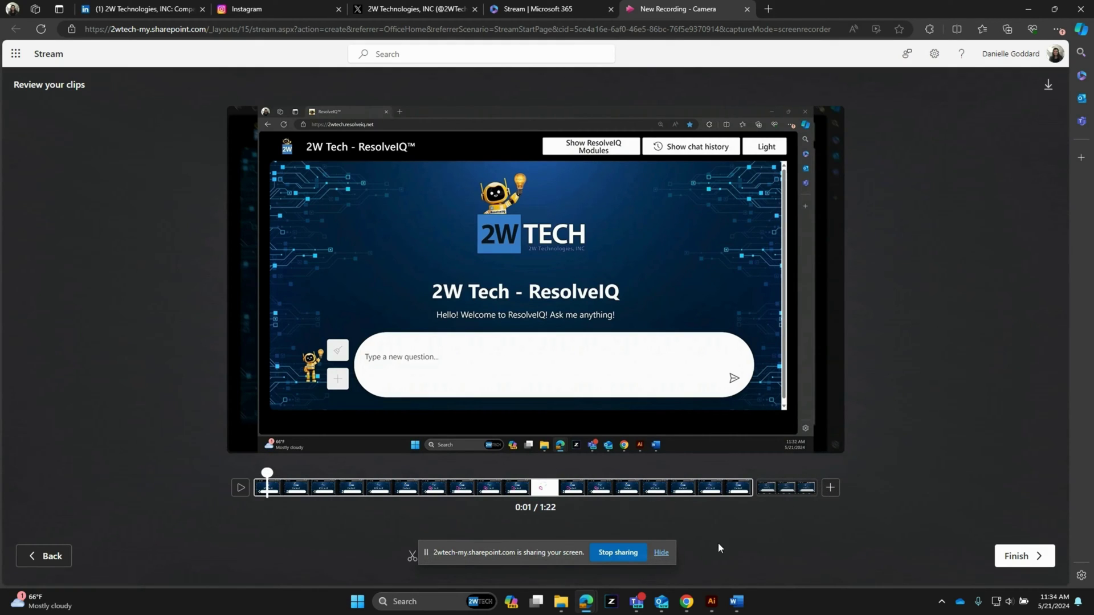
# Step: Finish the recording so Stream prepares it as the video Recording-20240521_113432
pyautogui.click(1019, 555)
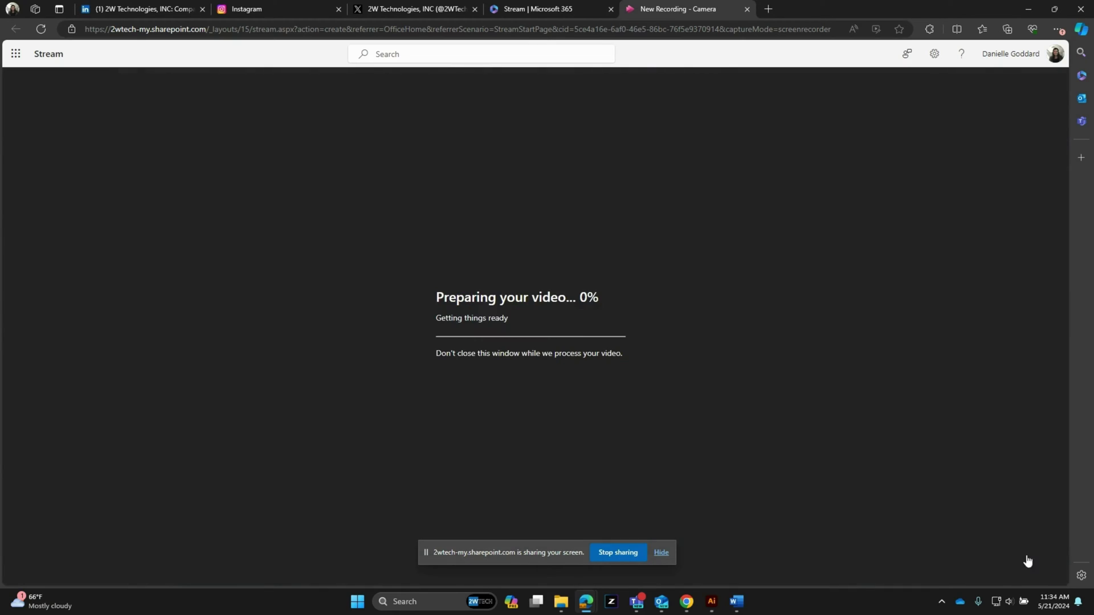